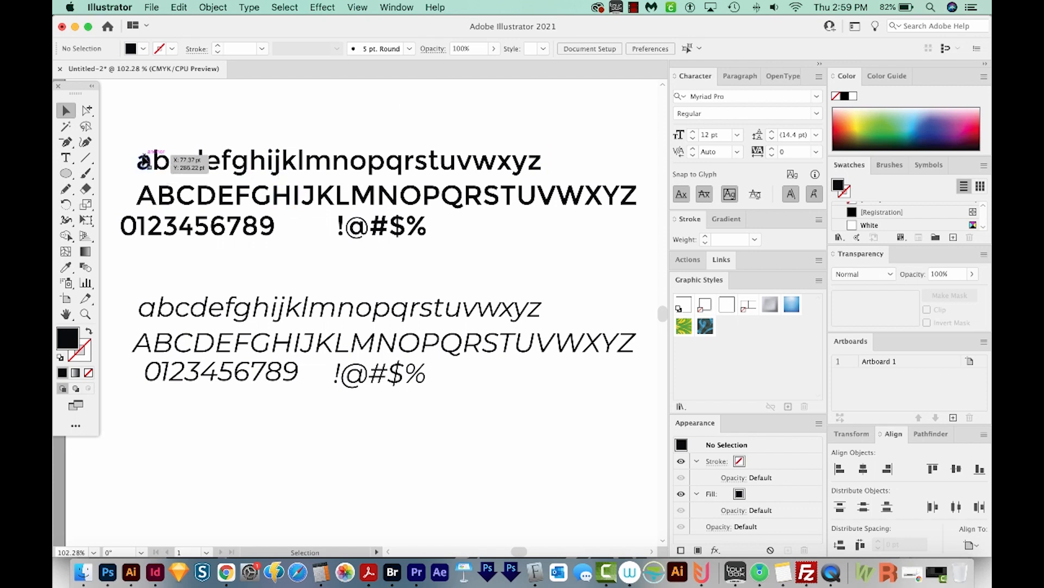
Select the upright lowercase b and c one after the other to check their object type, and clear the selection
left_click_drag(152, 164, 166, 174)
left_click(165, 171)
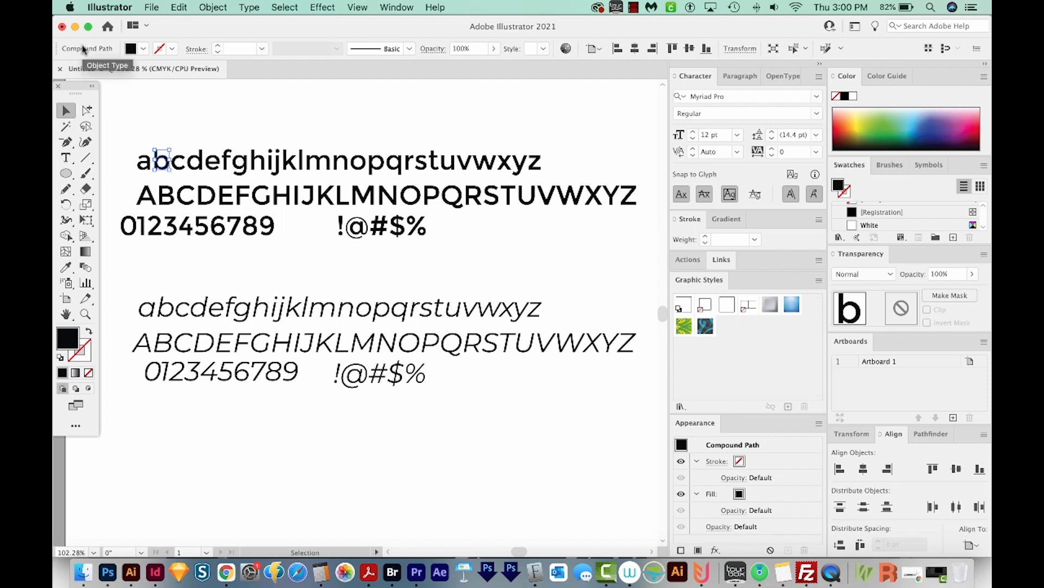
left_click(171, 169)
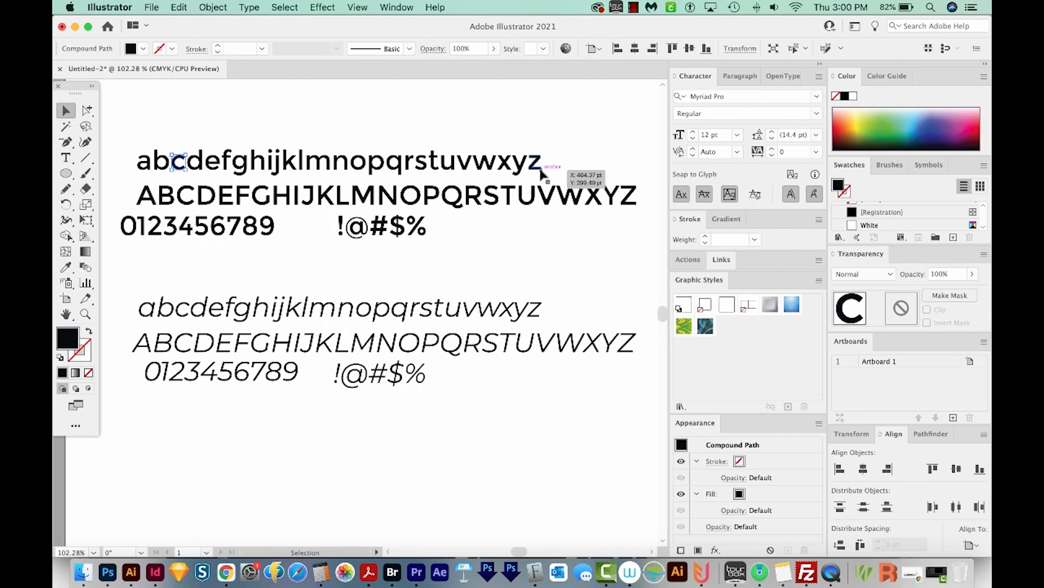
left_click(130, 139)
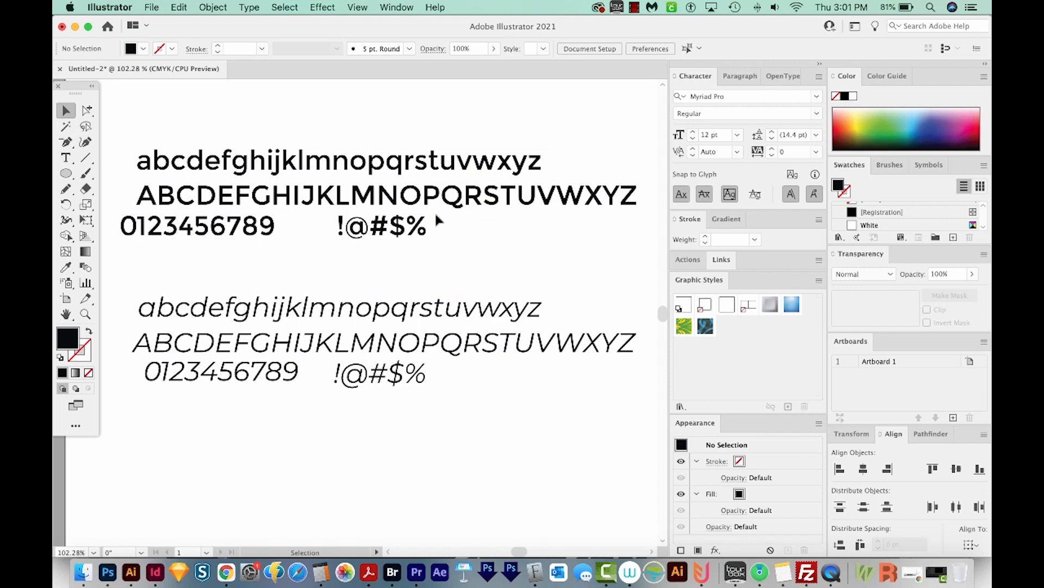
Open the Fontself Maker extension and start a new font
left_click(396, 8)
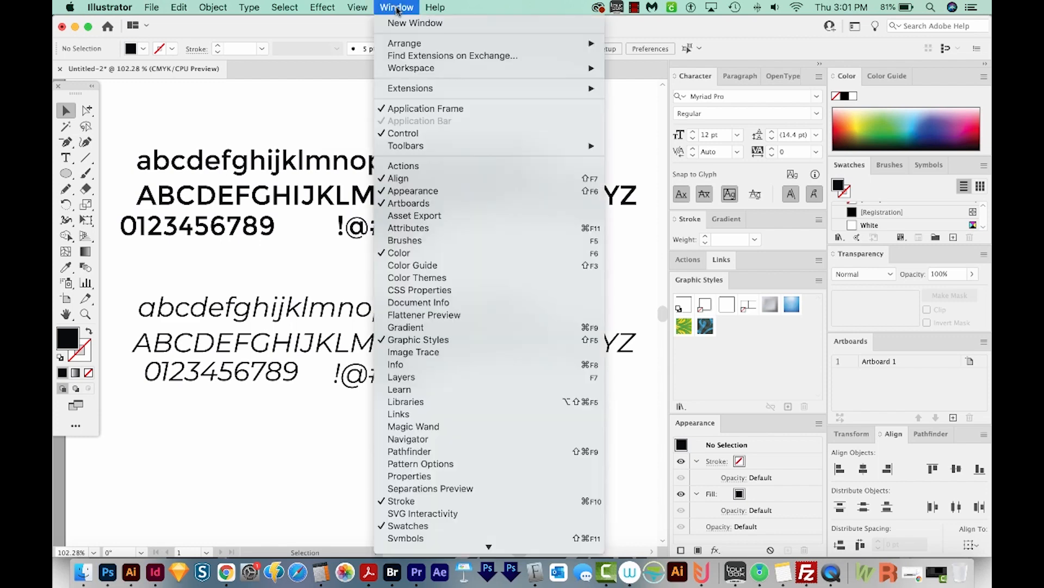
mouse_move(427, 90)
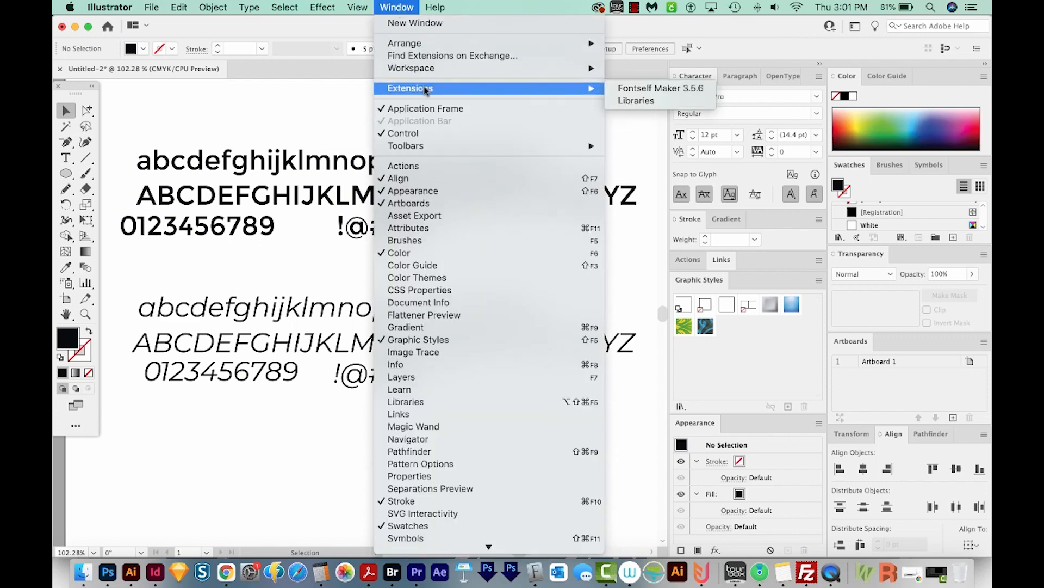
left_click(659, 90)
left_click(154, 91)
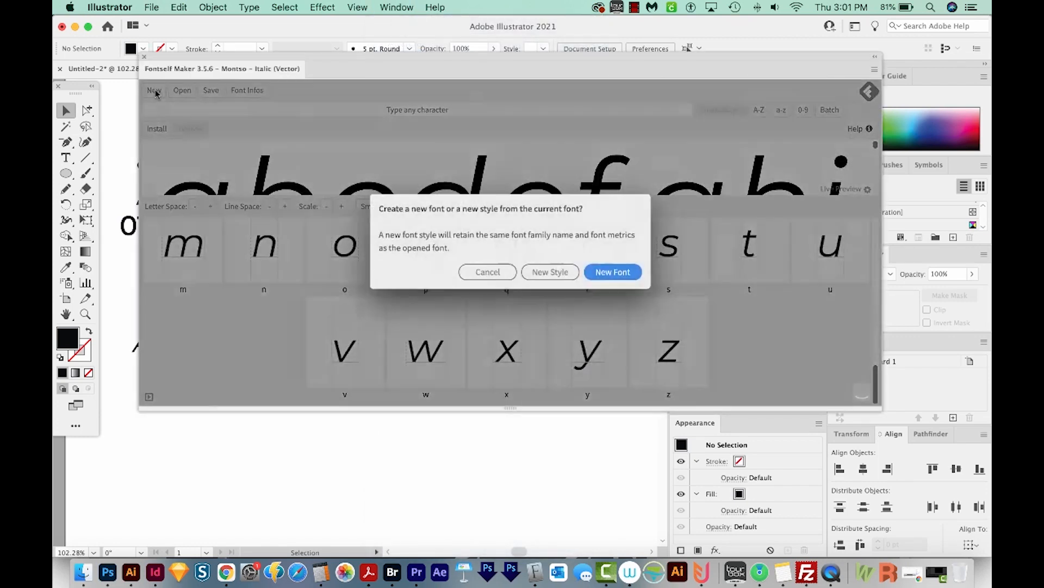
left_click(616, 272)
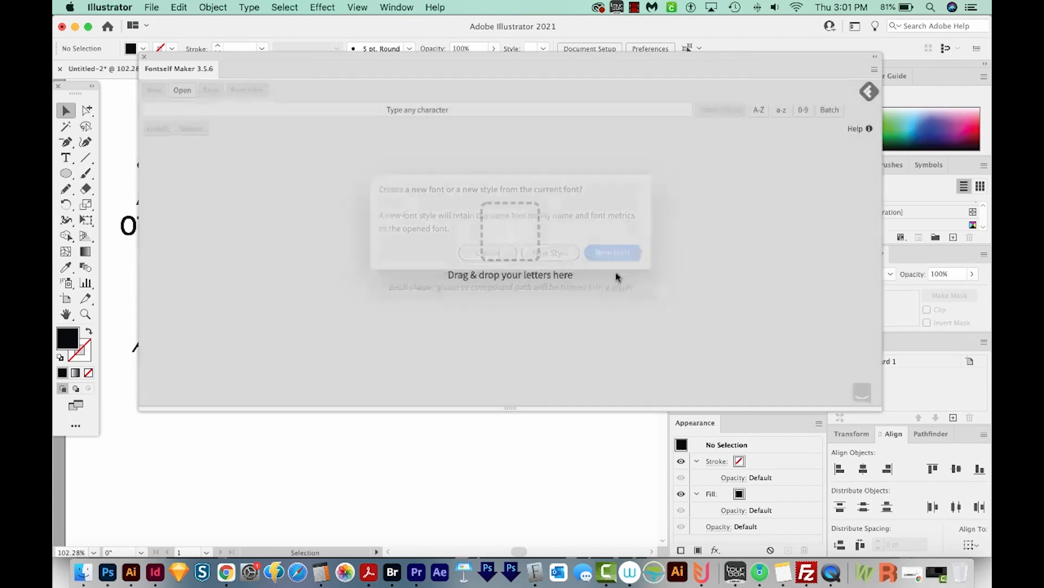
Add the upright lowercase row to the new font as the a-z glyphs
left_click_drag(133, 139, 613, 183)
left_click_drag(400, 171, 467, 357)
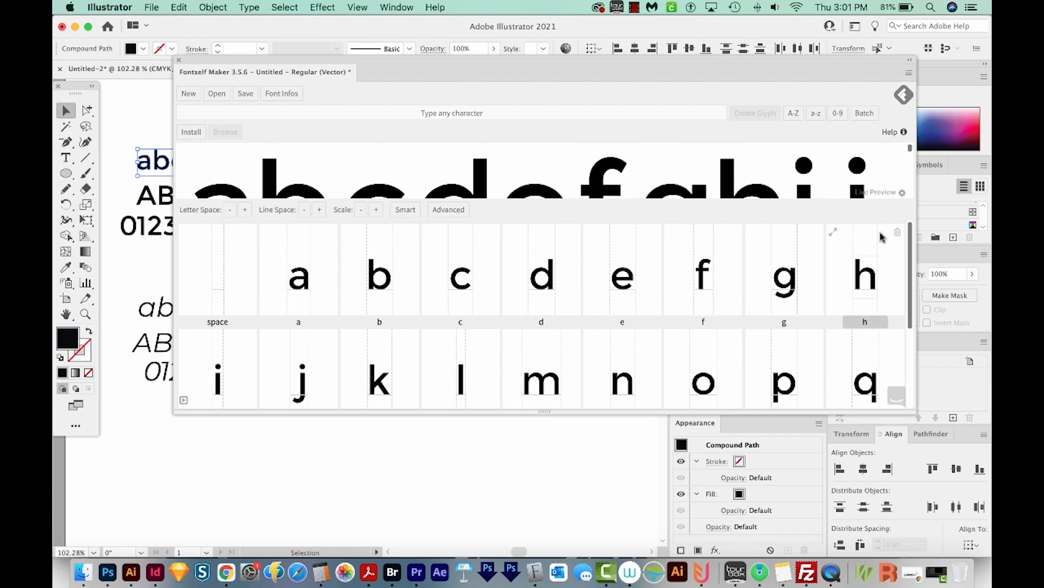
scroll(903, 301, "down", 3)
scroll(902, 300, "down", 3)
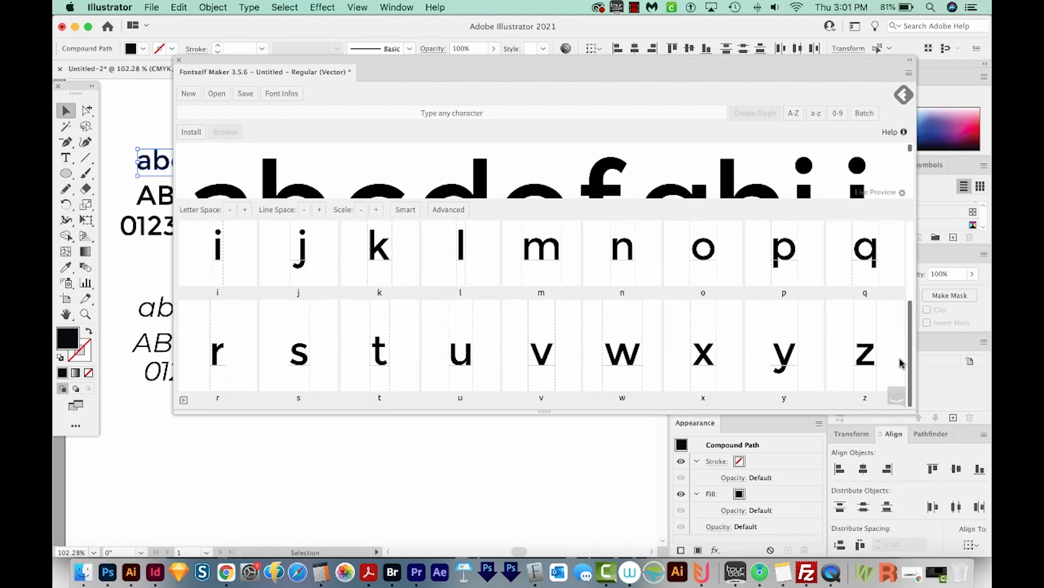
Add the upright uppercase row to the font as the A-Z glyphs
left_click_drag(405, 69, 368, 244)
left_click(593, 202)
left_click_drag(508, 202, 493, 326)
left_click_drag(430, 153, 388, 217)
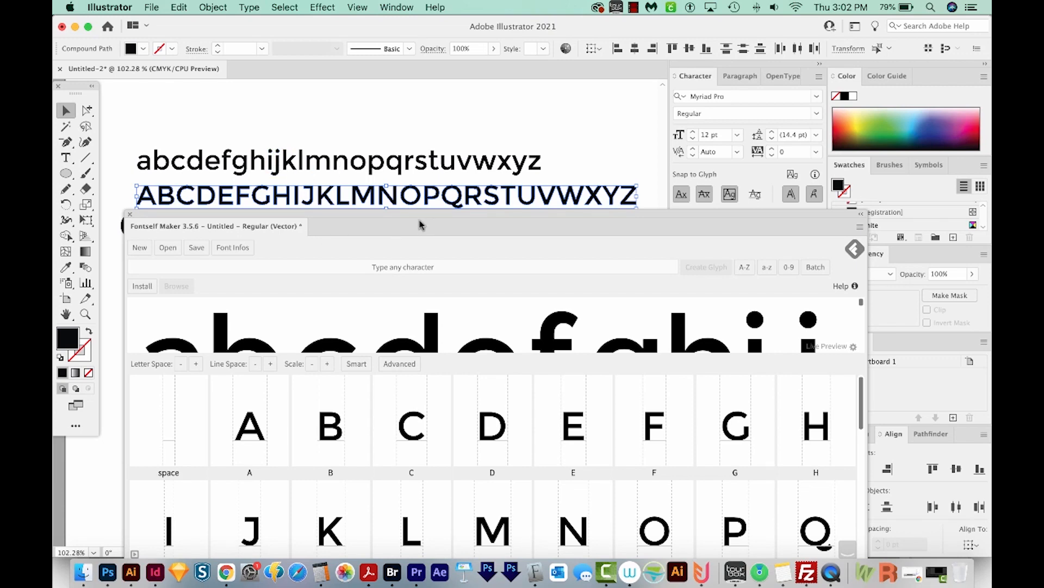
Add the upright digits to the font as the 0-9 glyphs
left_click_drag(402, 218, 447, 210)
left_click_drag(374, 276, 369, 278)
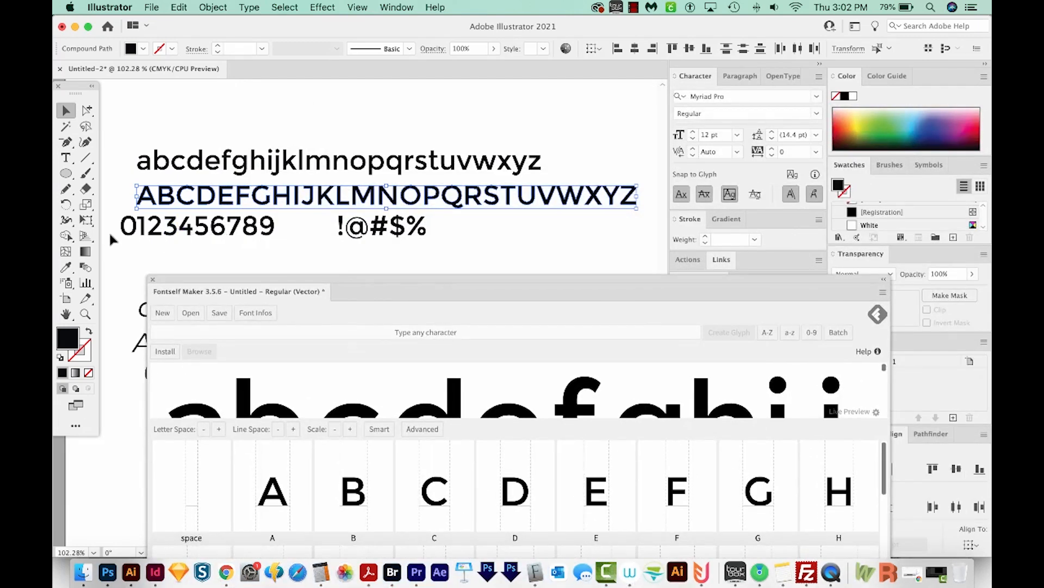
left_click_drag(116, 225, 312, 243)
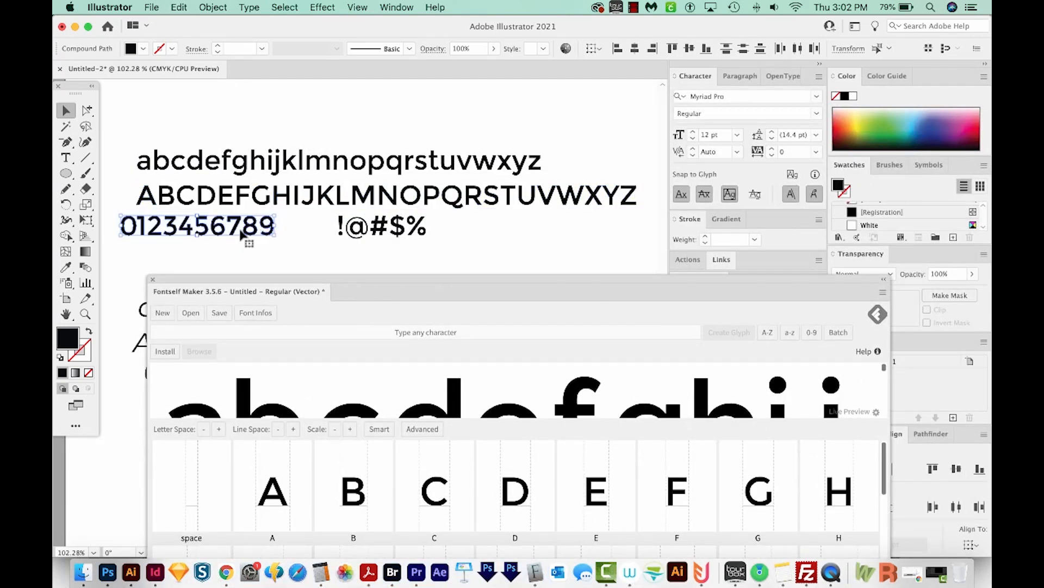
left_click_drag(235, 233, 469, 503)
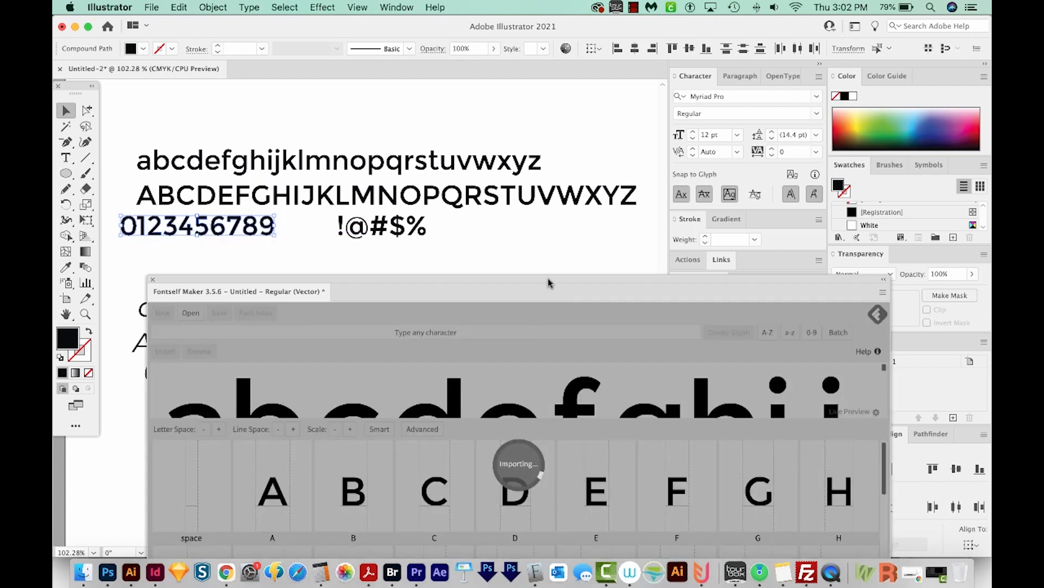
left_click_drag(550, 284, 606, 133)
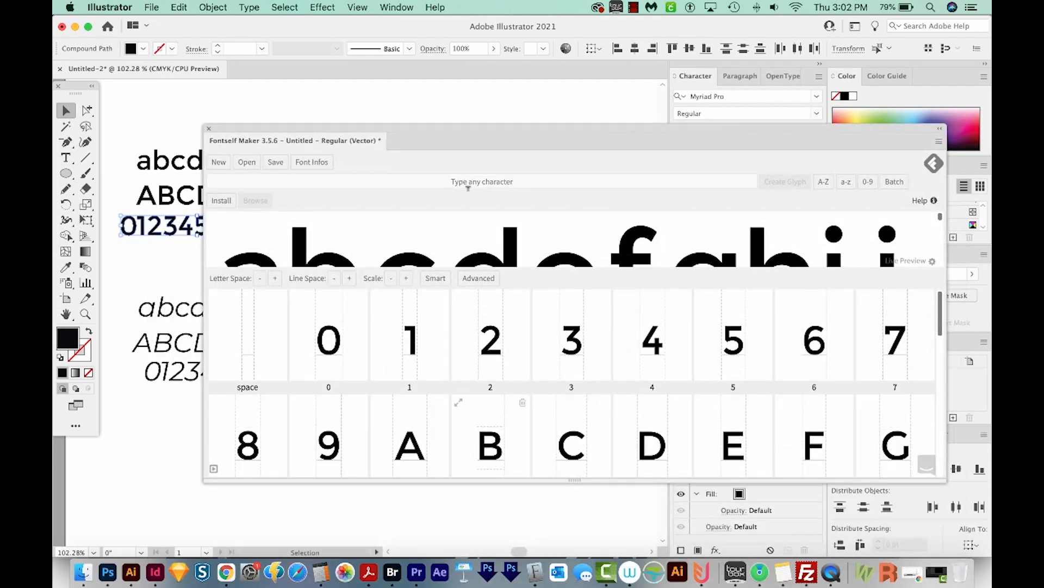
Add the upright symbols !@#$% to the font as individual glyphs
left_click_drag(427, 128, 417, 259)
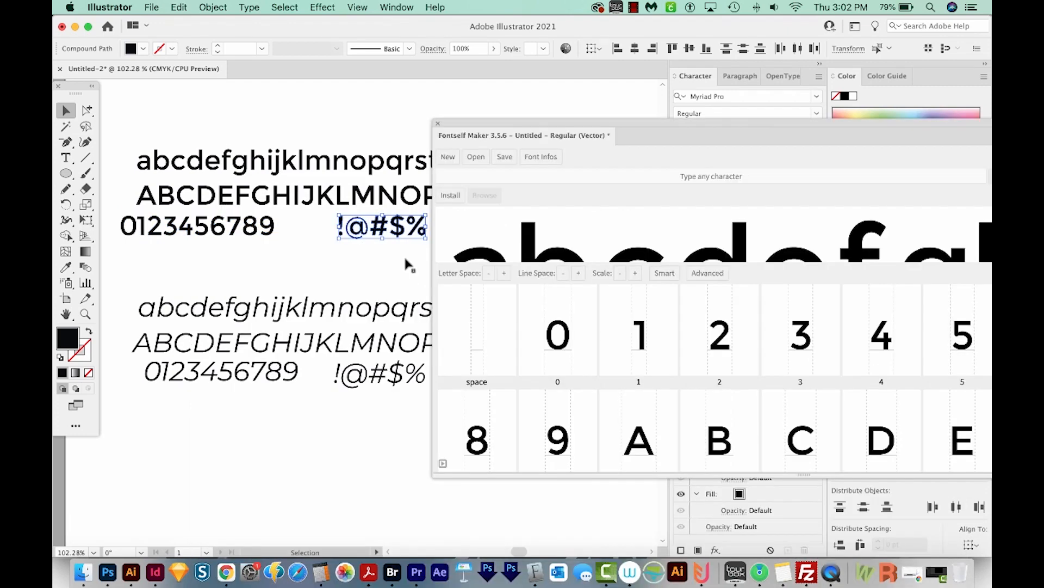
left_click_drag(385, 228, 583, 296)
left_click_drag(700, 342, 696, 406)
left_click_drag(671, 130, 401, 133)
Assign the characters !, @, #, $ and % to the five unnamed symbol glyphs
left_click(375, 465)
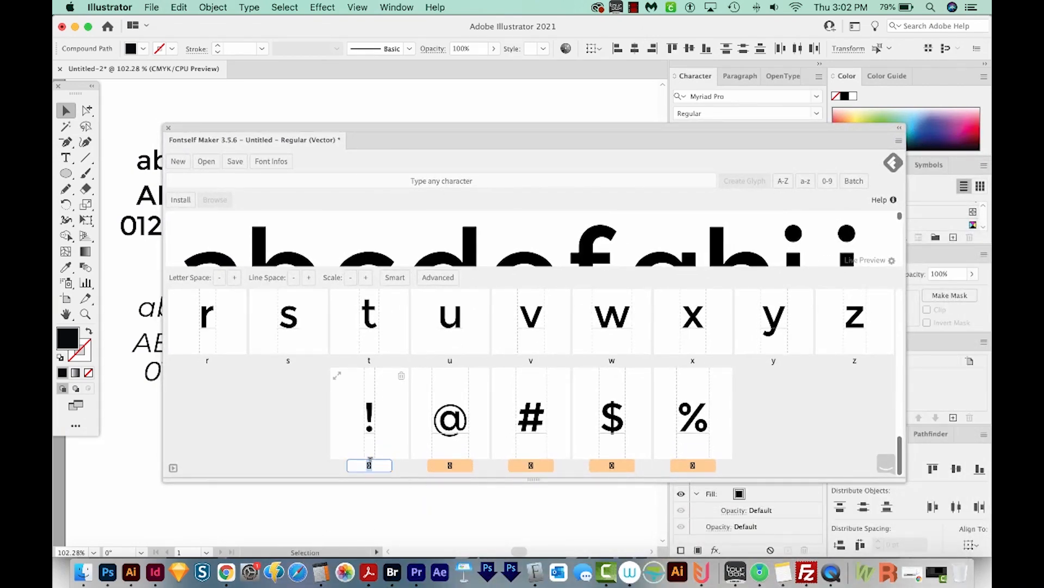
type("z")
key("Tab")
type("@")
key("Tab")
type("#")
key("Tab")
type("$")
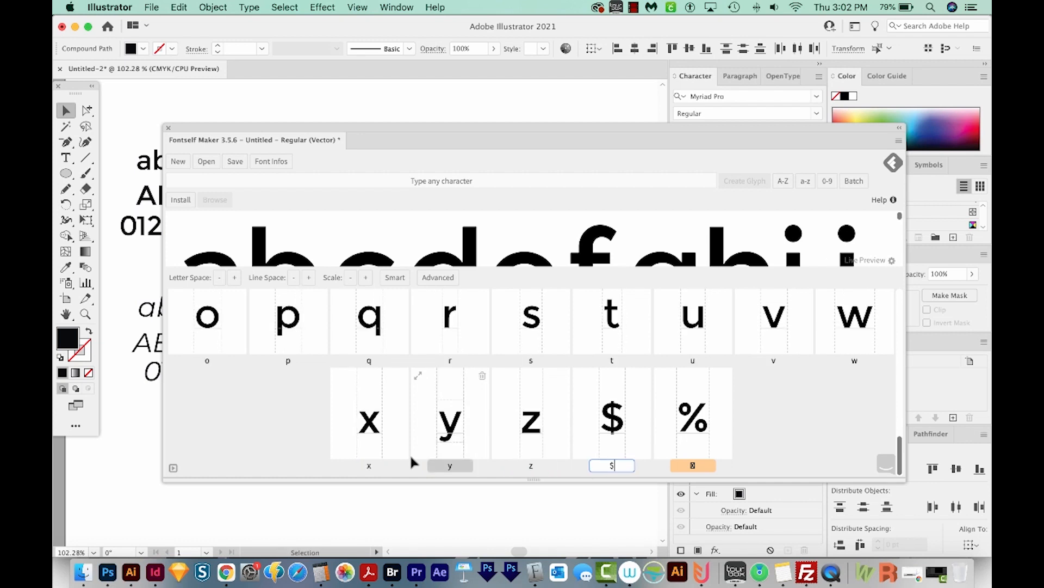
key("Tab")
type("%")
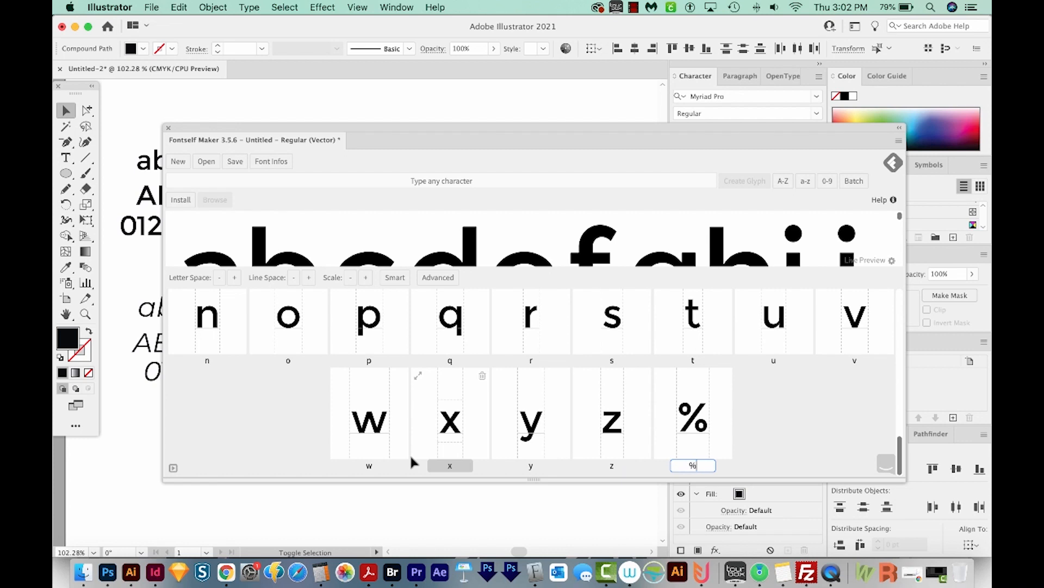
key("Tab")
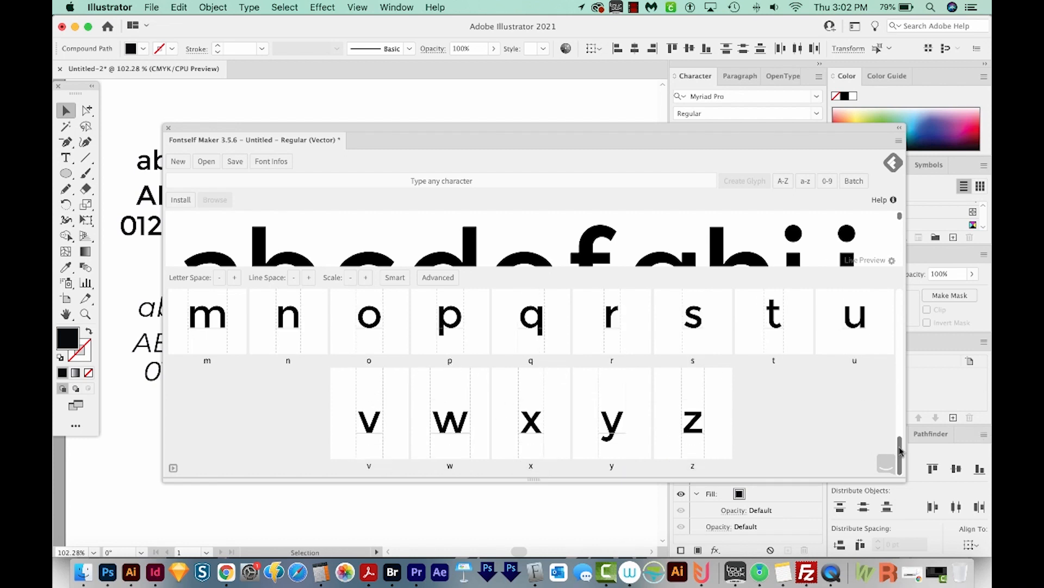
Save the font under the name Montsy as Montsy.otf on the Desktop
left_click_drag(390, 129, 428, 164)
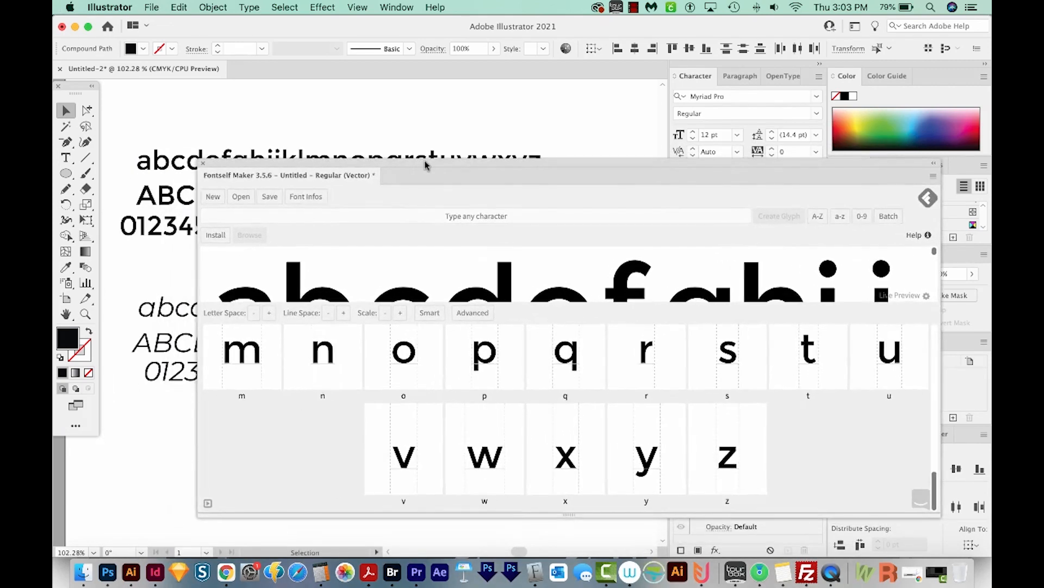
left_click(271, 197)
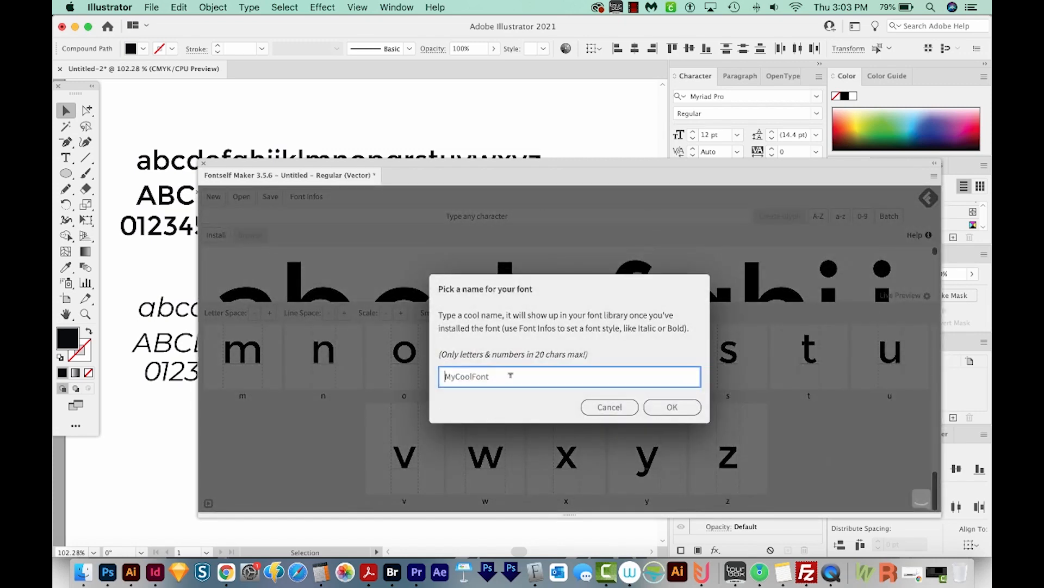
type("Monts")
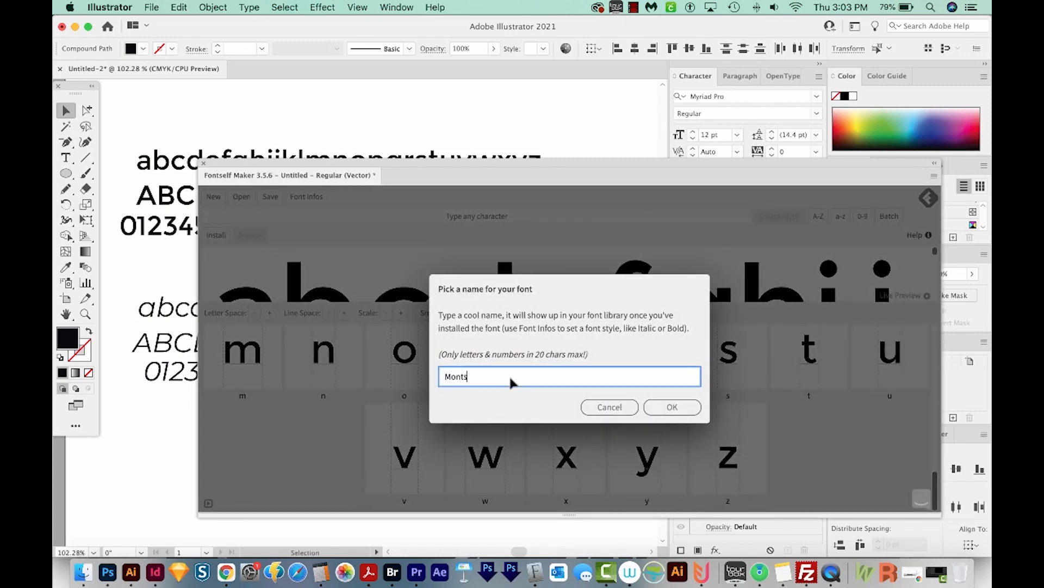
left_click(673, 407)
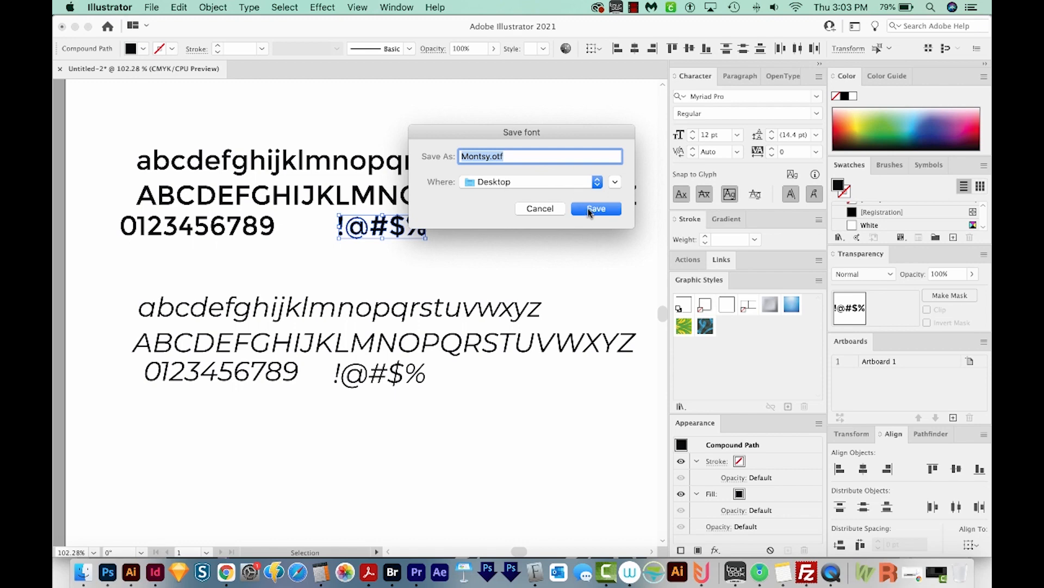
left_click(596, 209)
Create a new Italic style from the Montsy font
left_click_drag(484, 117, 480, 72)
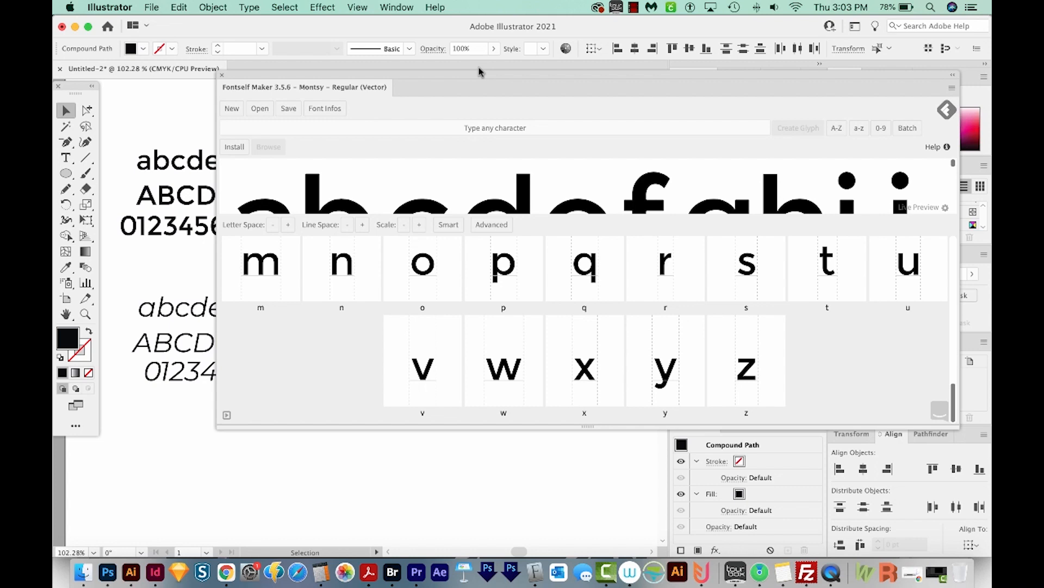
left_click(231, 109)
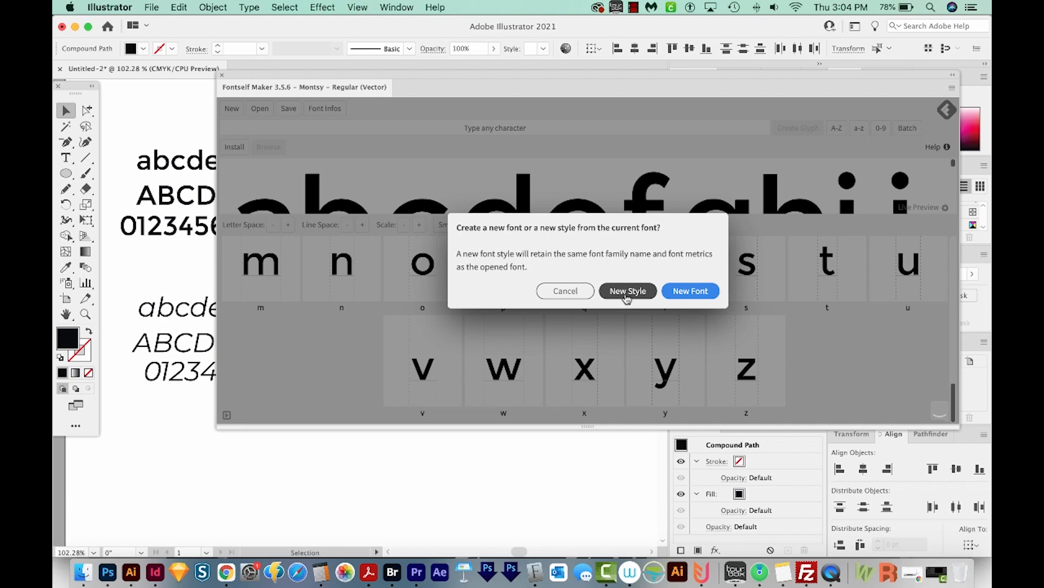
left_click(627, 294)
left_click(509, 276)
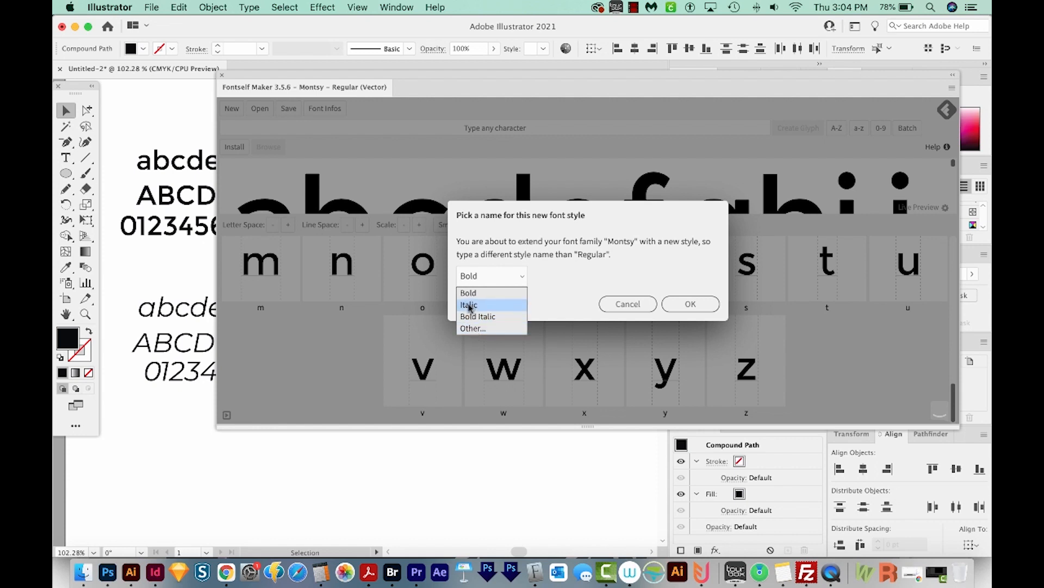
left_click(471, 305)
left_click(690, 304)
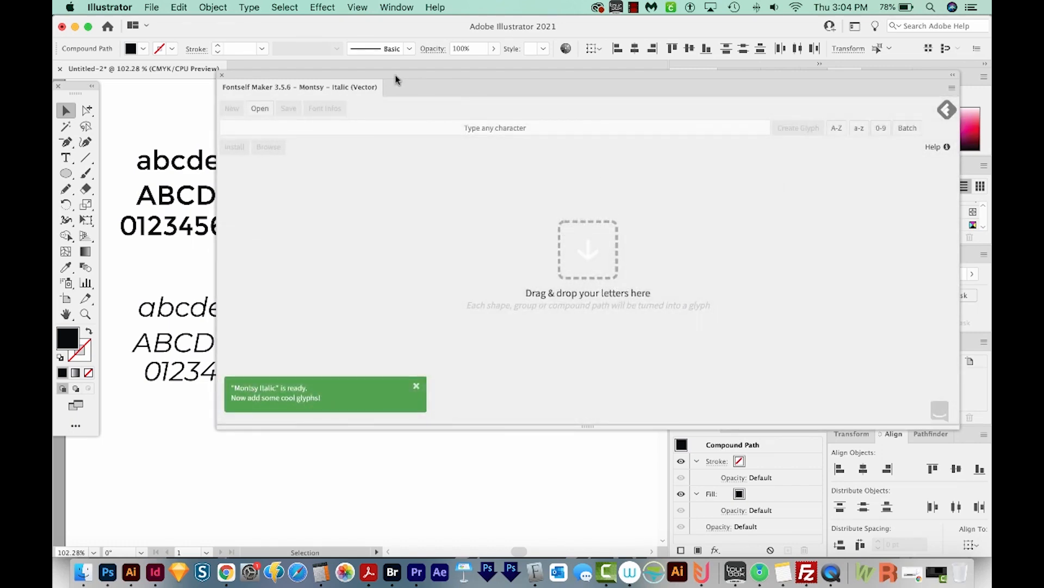
Add the italic lowercase row to the Italic style as the a-z glyphs
left_click_drag(396, 79, 302, 352)
left_click_drag(132, 289, 595, 334)
left_click_drag(438, 317, 469, 488)
Add the italic uppercase row to the Italic style as the A-Z glyphs
left_click_drag(338, 344, 529, 130)
left_click(234, 345)
left_click_drag(175, 344, 436, 218)
Add the italic digits as the 0-9 glyphs and the italic symbols !@#$% as individual glyphs
left_click_drag(256, 371, 707, 245)
left_click_drag(508, 143, 643, 183)
left_click_drag(398, 372, 680, 299)
left_click_drag(642, 180, 338, 74)
Assign the characters !, @, #, $ and % to the unnamed italic symbol glyphs
scroll(353, 348, "down", 10)
left_click(348, 398)
type("!")
key("Tab")
type("@")
key("Tab")
type("#\t$\t%")
key("Tab")
Save the italic font as Montsy-Italic.otf on the Desktop
left_click_drag(466, 70, 493, 151)
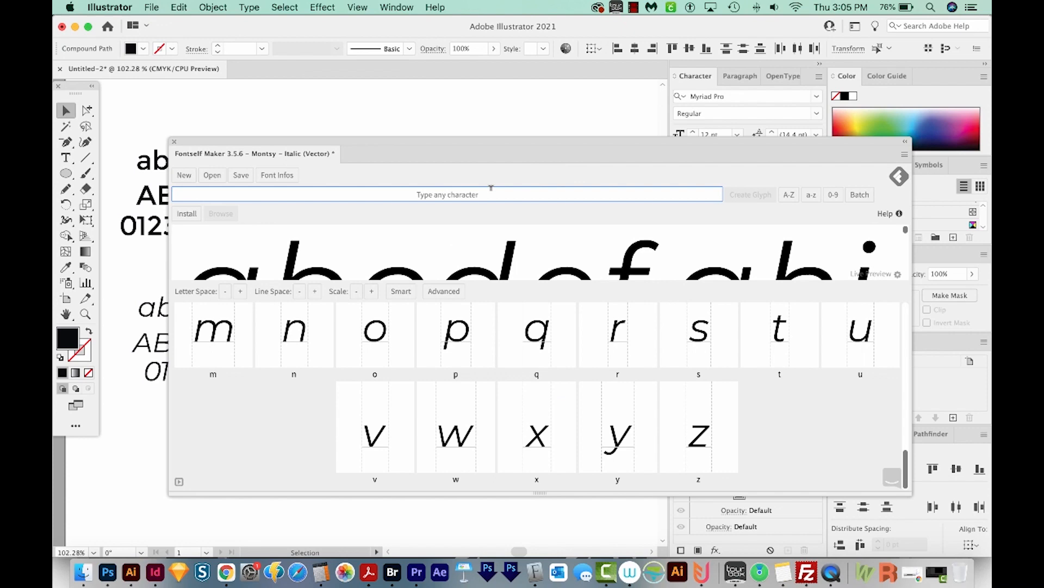
left_click(240, 180)
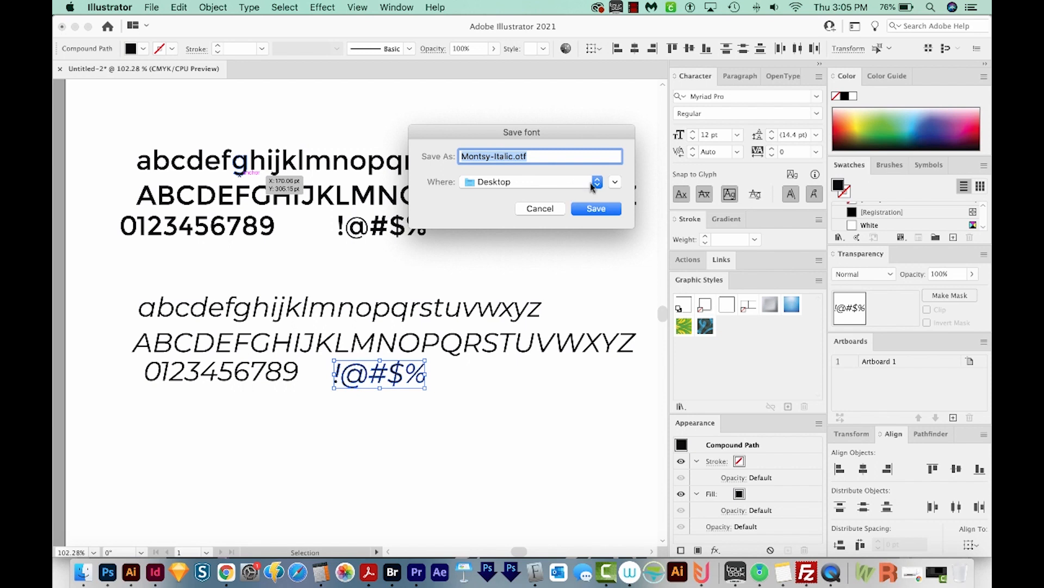
left_click(597, 209)
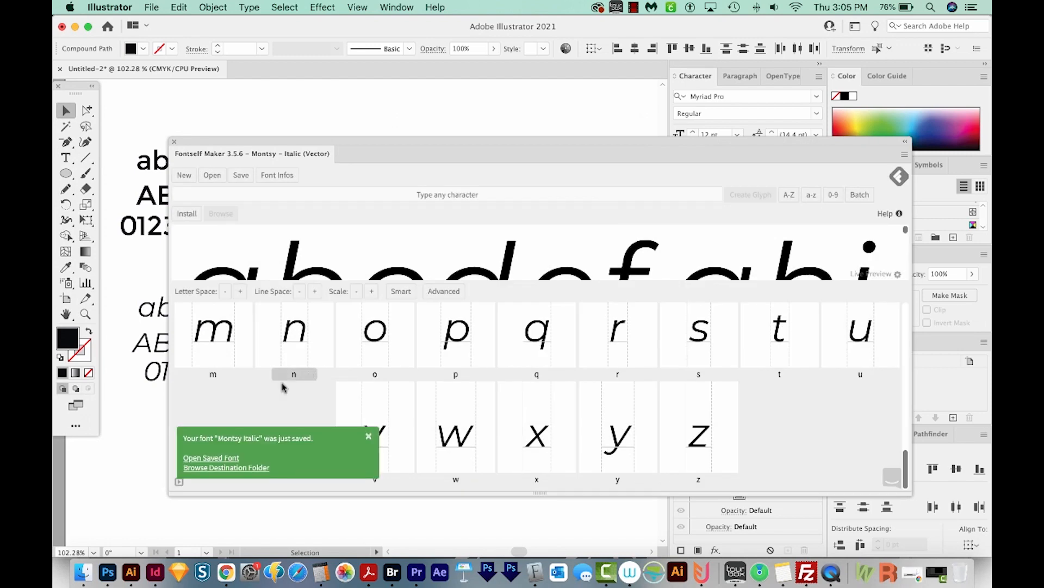
Switch to Finder and show the Desktop folder as a list
left_click(204, 460)
left_click(82, 571)
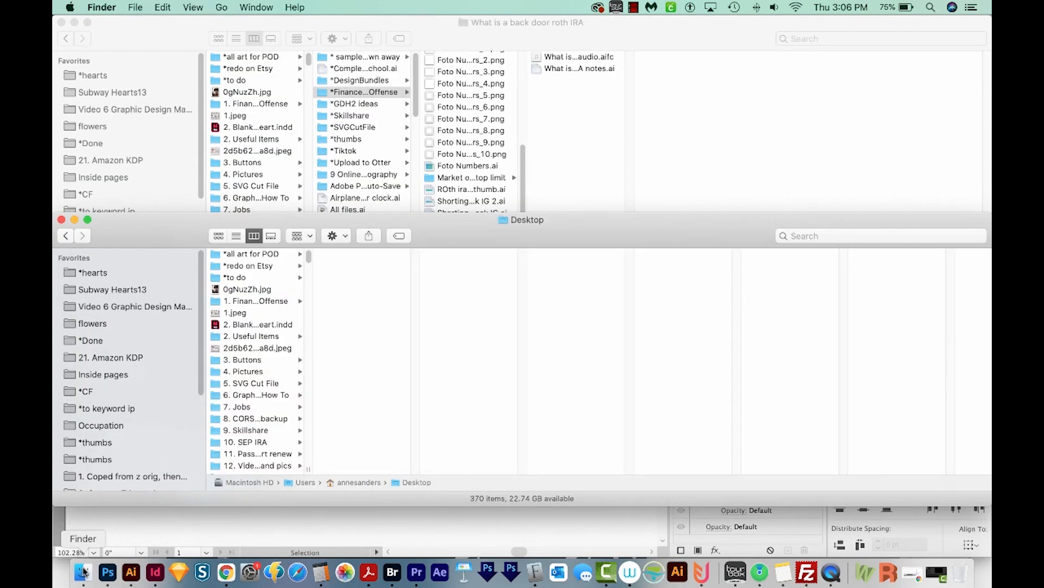
key("super+2")
Open Montsy.otf and Montsy-Italic.otf together in Font Book to install the Montsy font, and switch back to Illustrator
left_click_drag(295, 283, 288, 274)
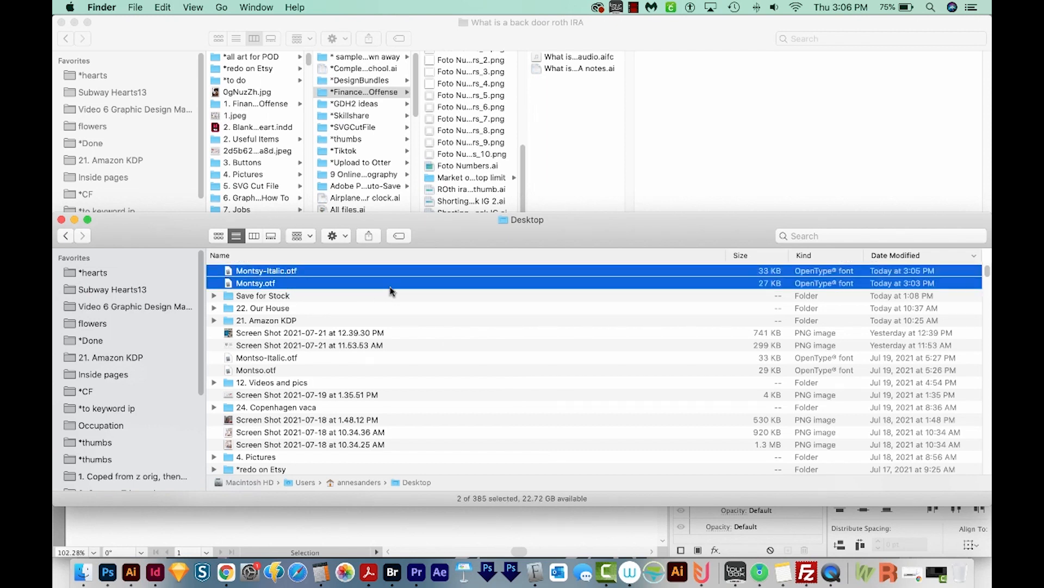
key("super+o")
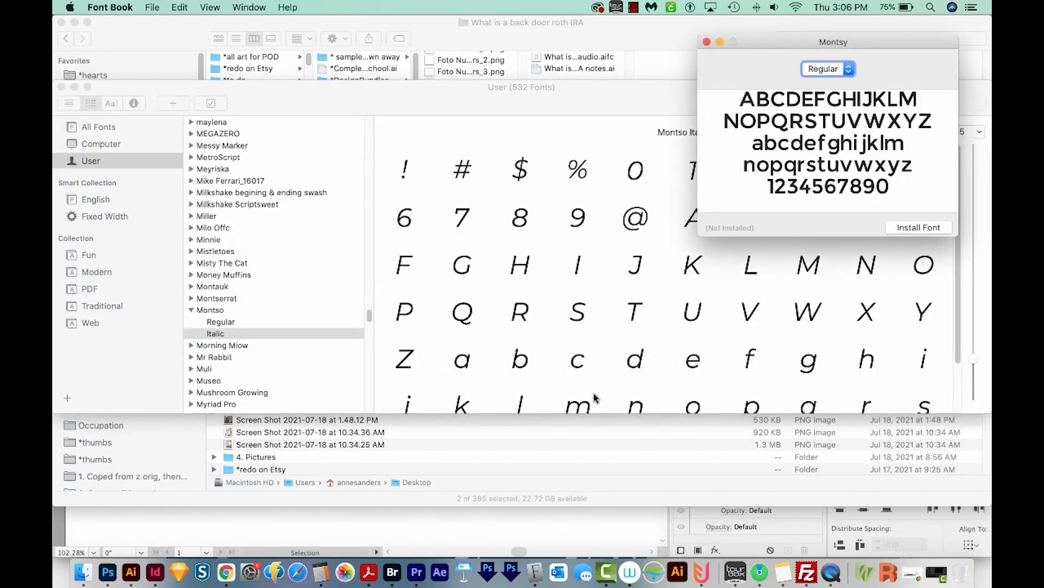
left_click(918, 227)
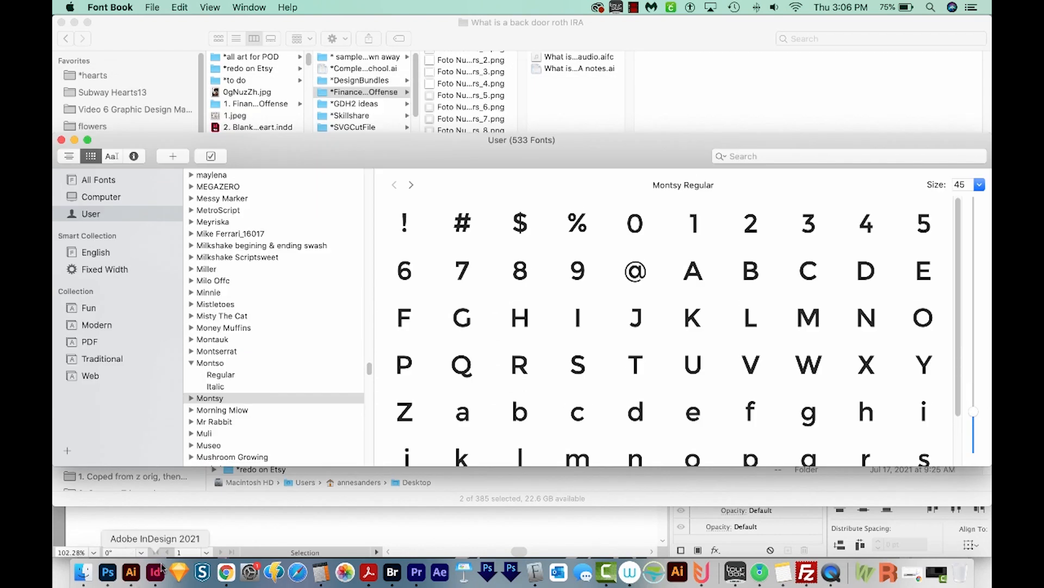
left_click(133, 574)
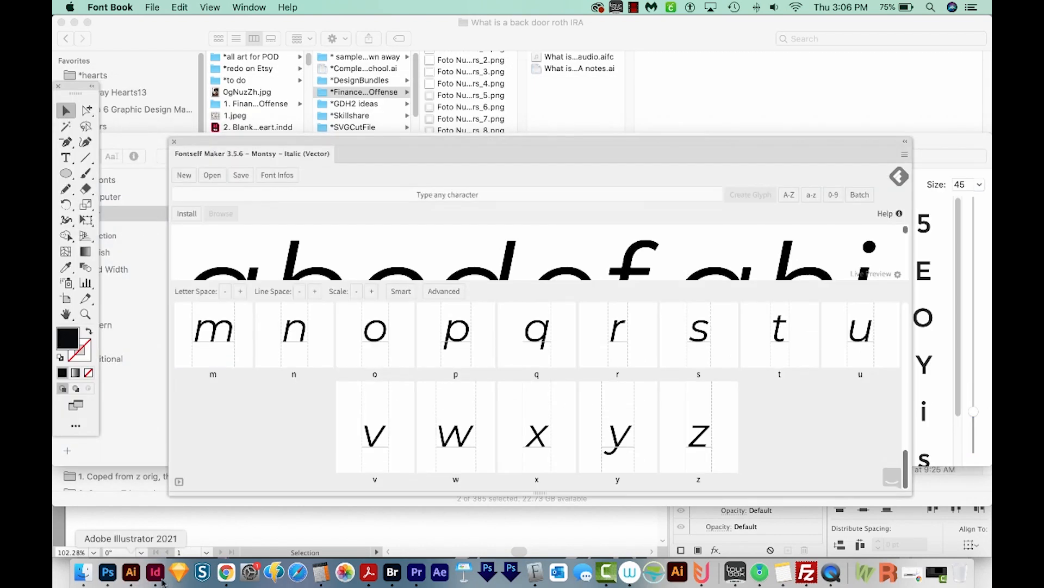
Close the Fontself Maker panel and add the text "Type some words" in the empty area above the regular alphabet
left_click(175, 142)
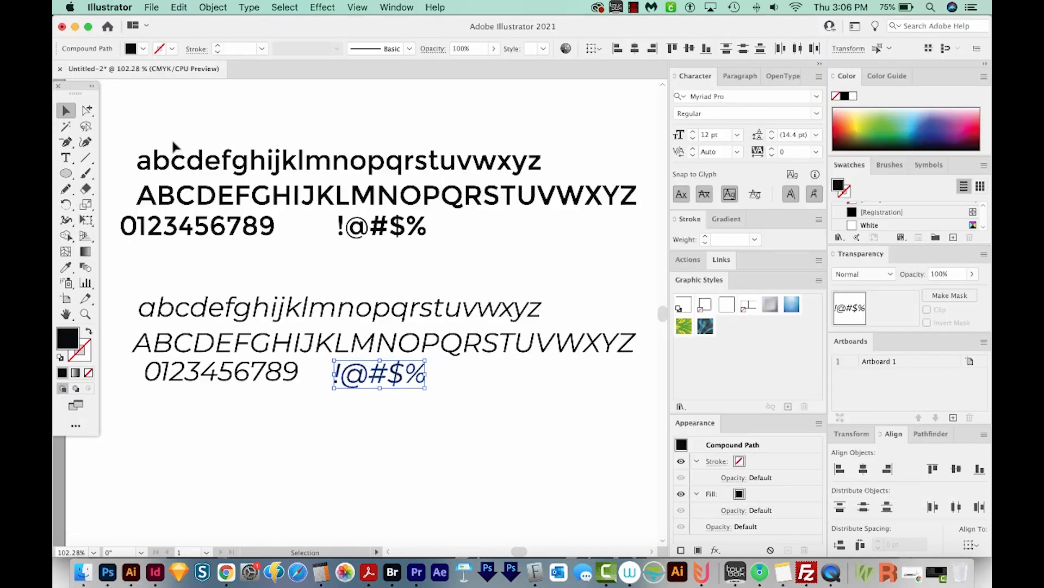
key("t")
scroll(324, 129, "up", 5)
left_click(314, 215)
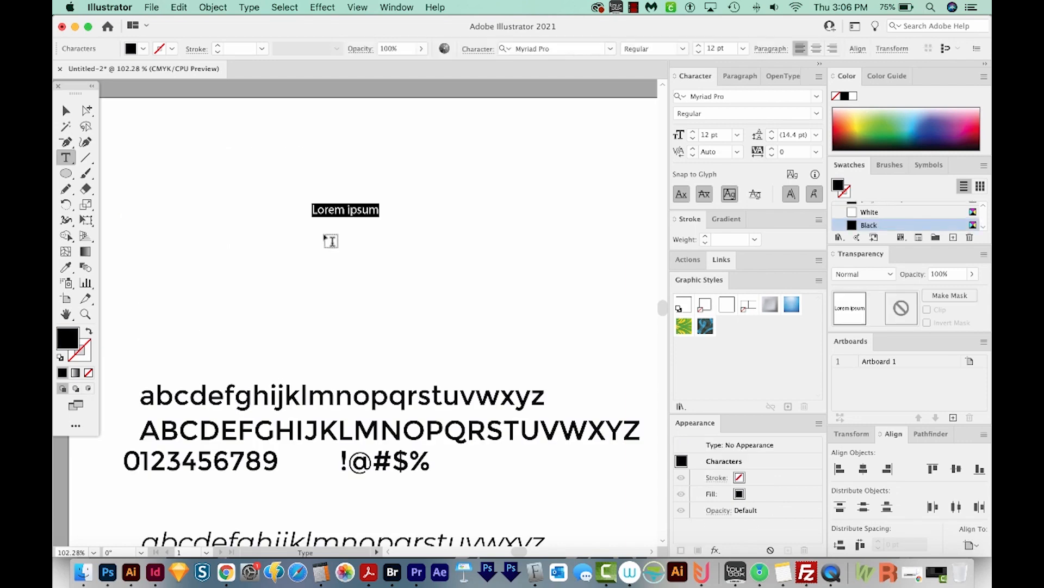
type("Type some wor")
key("Escape")
Scale the "Type some words" text up to about 56 pt and place it above the alphabet rows
left_click_drag(404, 217, 656, 374)
left_click_drag(473, 241, 355, 213)
key("space")
left_click_drag(437, 252, 478, 239)
Apply the Montsy font in the Regular style to the "Type some words" text, check its style list, and deselect the text
left_click(738, 96)
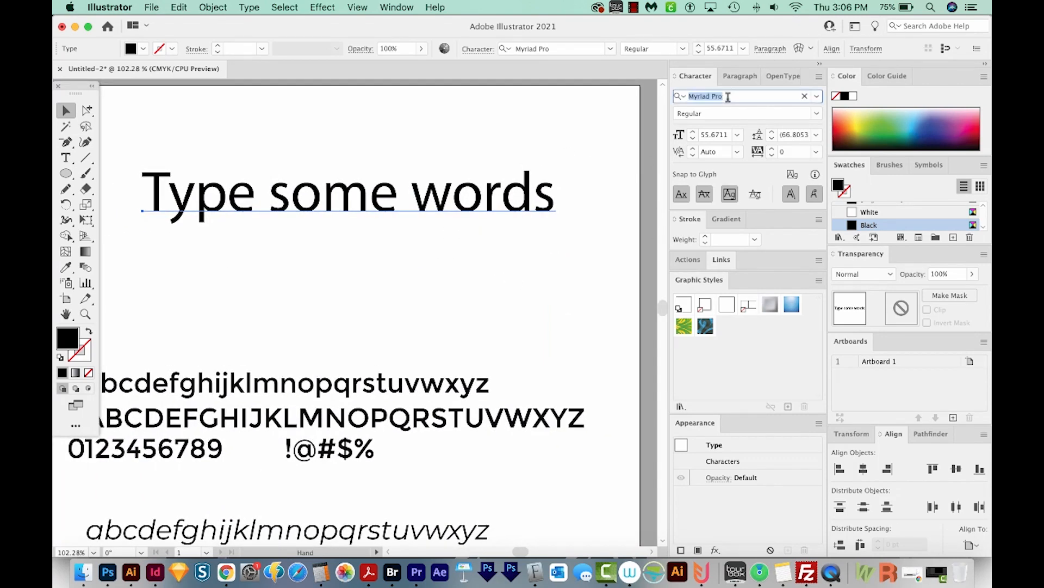
type("monst")
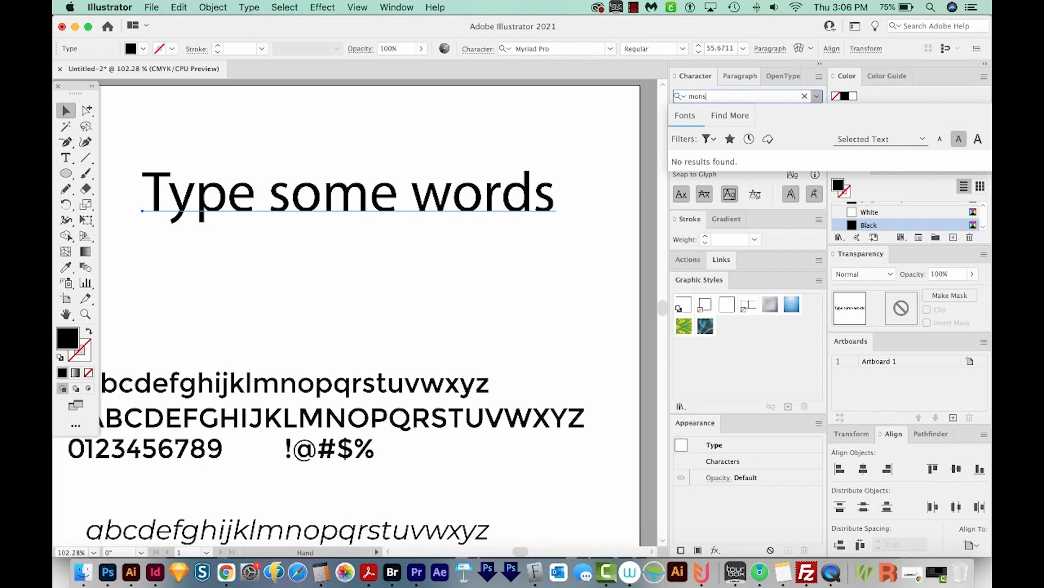
key("BackSpace")
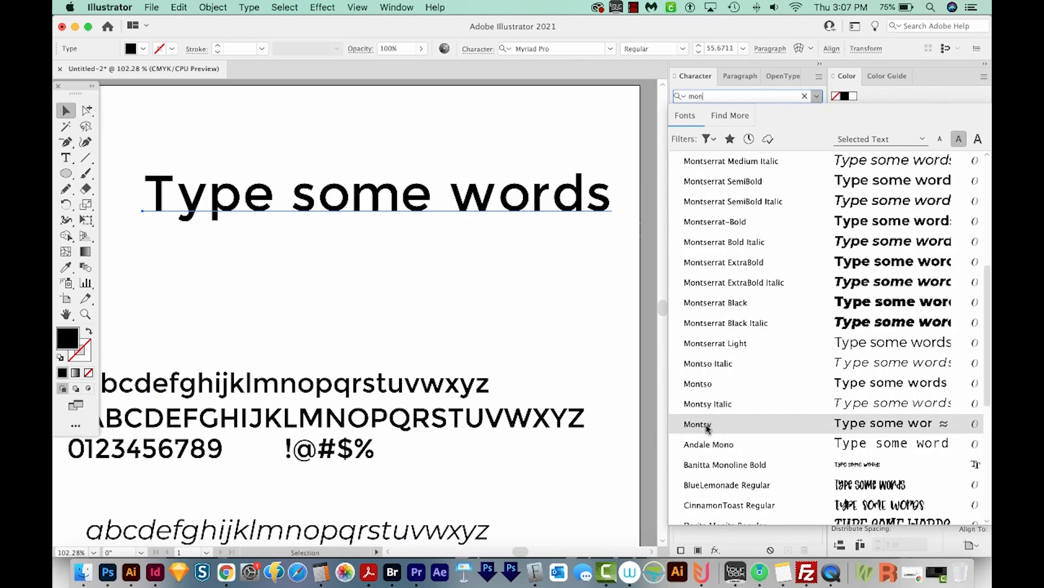
left_click(707, 428)
left_click(817, 113)
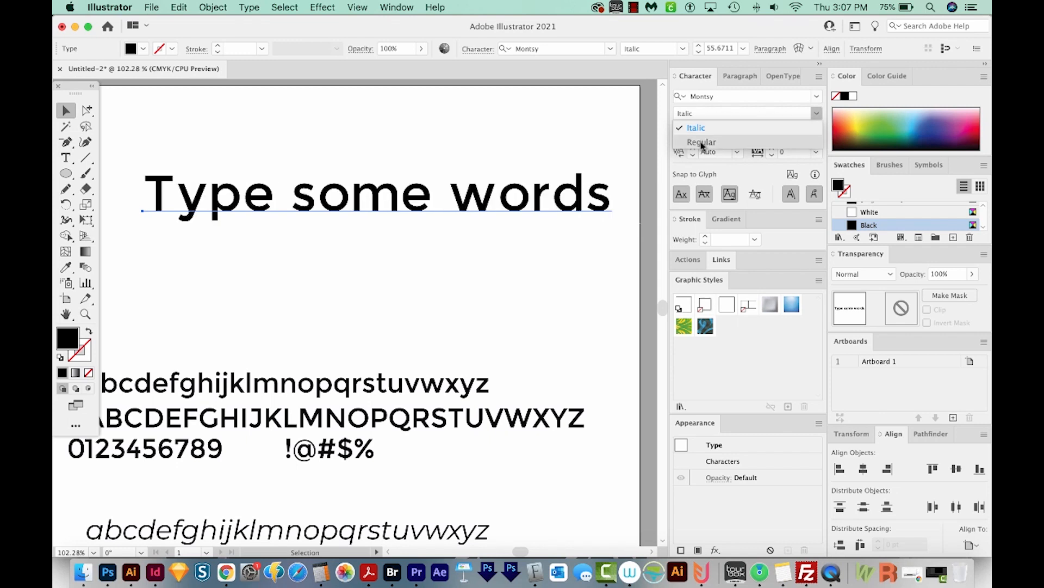
left_click(706, 141)
left_click(815, 114)
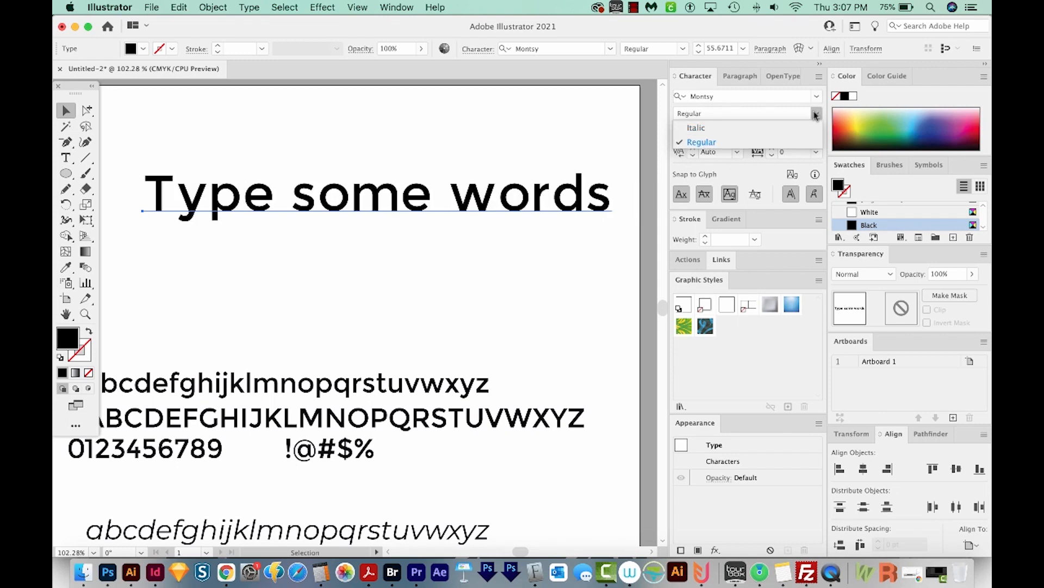
left_click(438, 284)
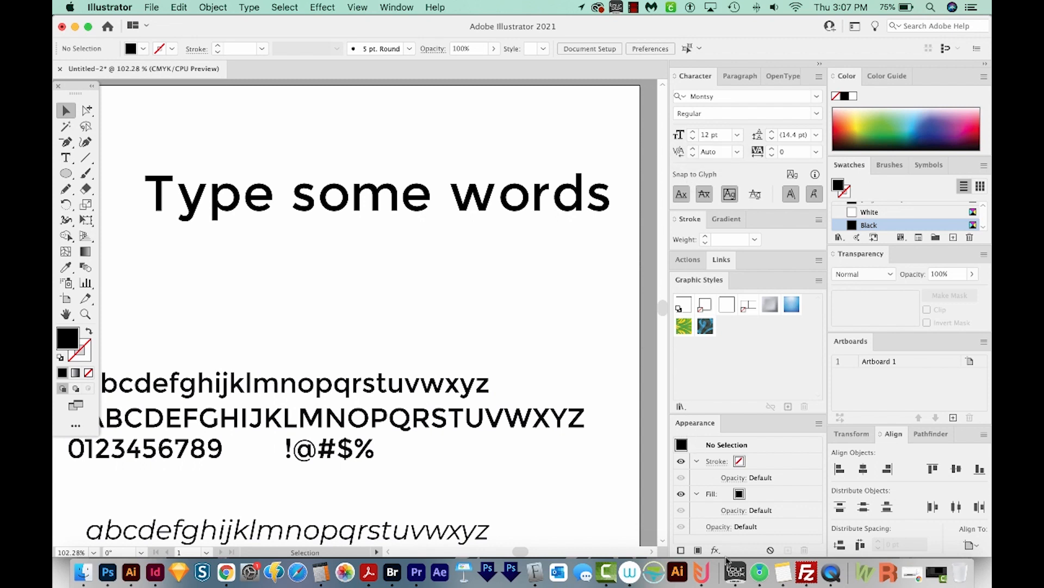
Reopen the Fontself Maker extension with the Montsy Italic font
left_click(388, 8)
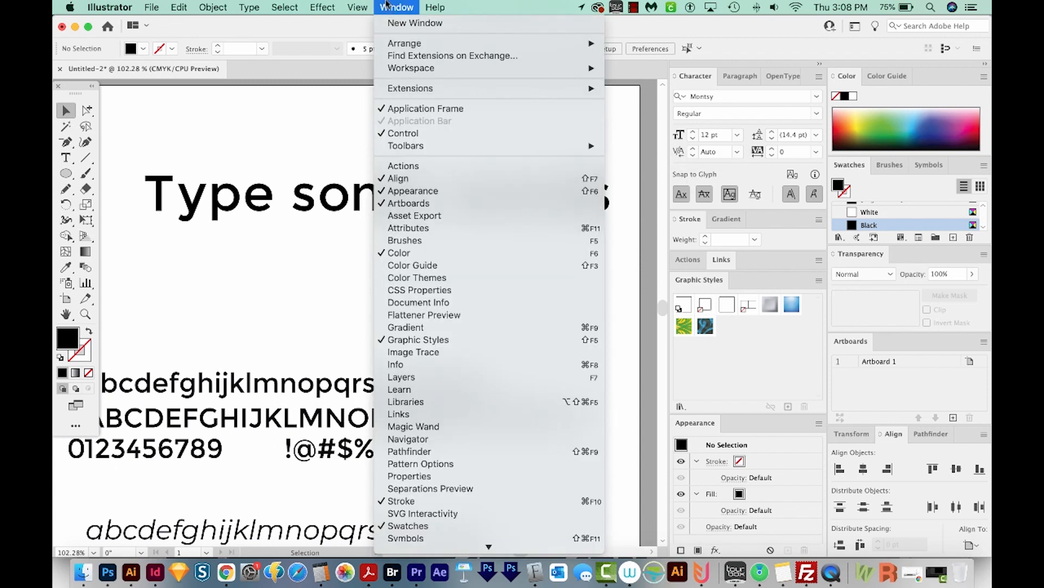
mouse_move(419, 66)
mouse_move(544, 88)
left_click(639, 88)
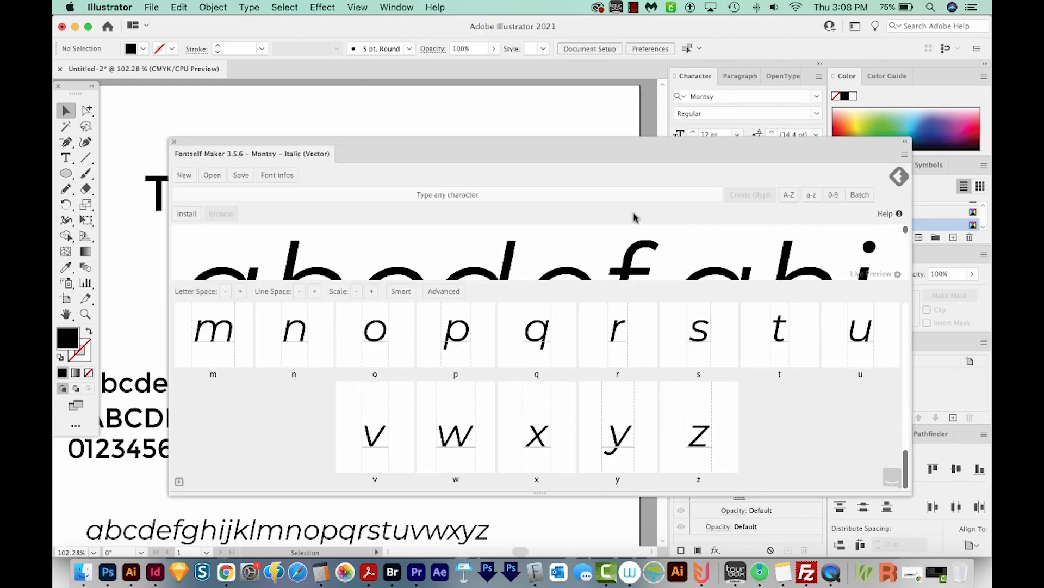